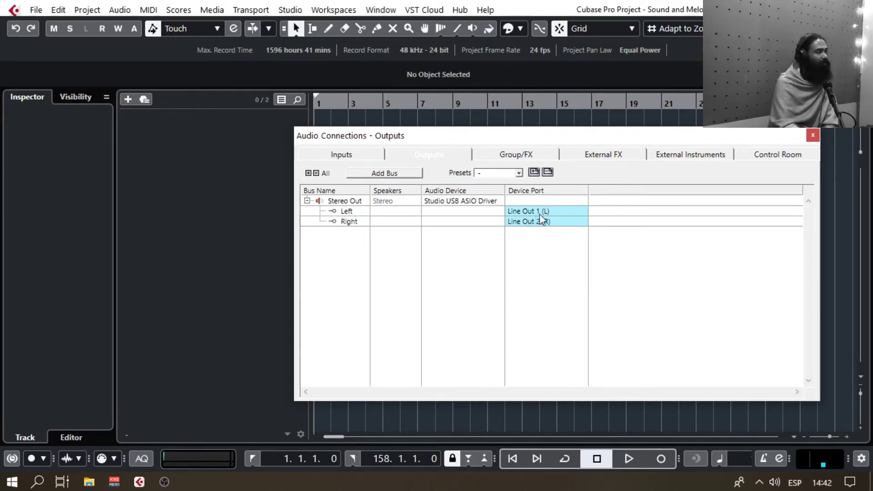
# - Review the available device ports for the left channel of the Stereo Out and Stereo In buses
pyautogui.click(539, 211)
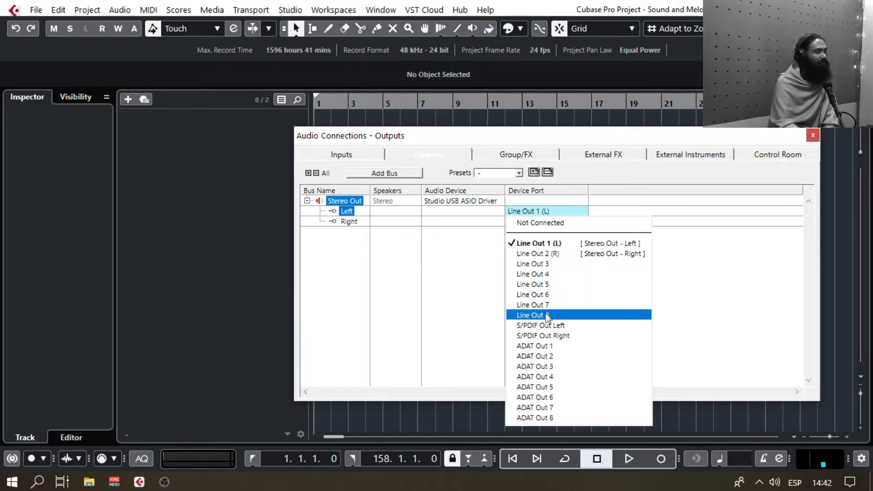
pyautogui.click(466, 264)
pyautogui.click(363, 157)
pyautogui.click(563, 214)
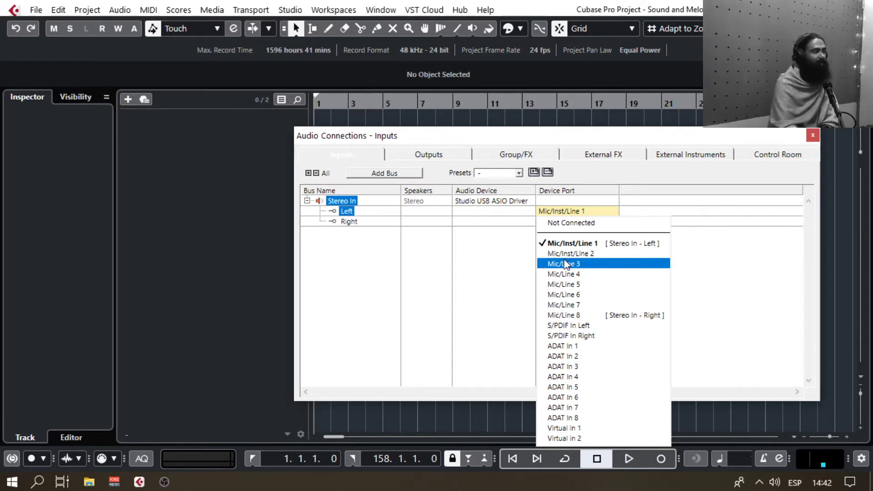
pyautogui.click(509, 257)
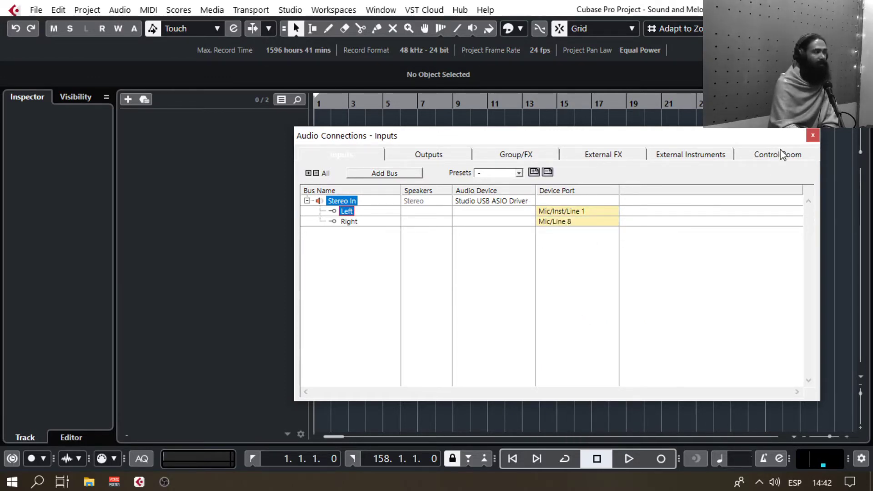
# - Assign Mic/Line 7 to the left channel of the Stereo In bus and close the audio connections
pyautogui.click(574, 212)
pyautogui.click(552, 304)
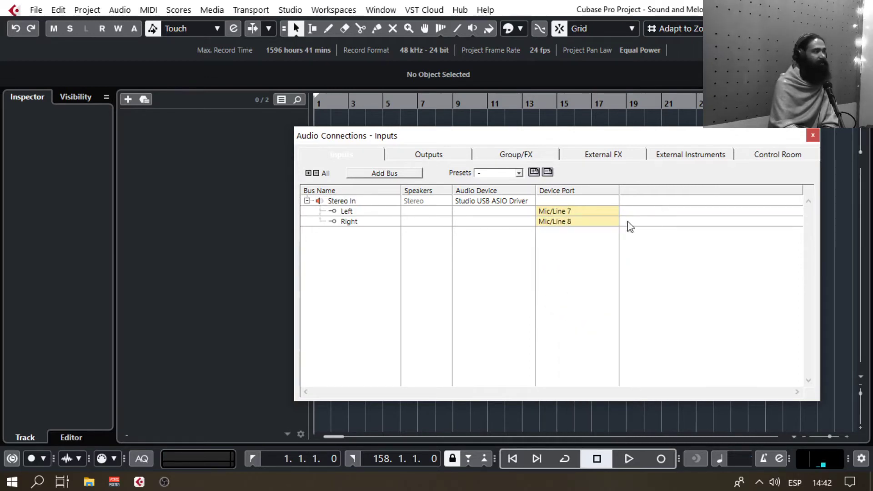
pyautogui.click(813, 135)
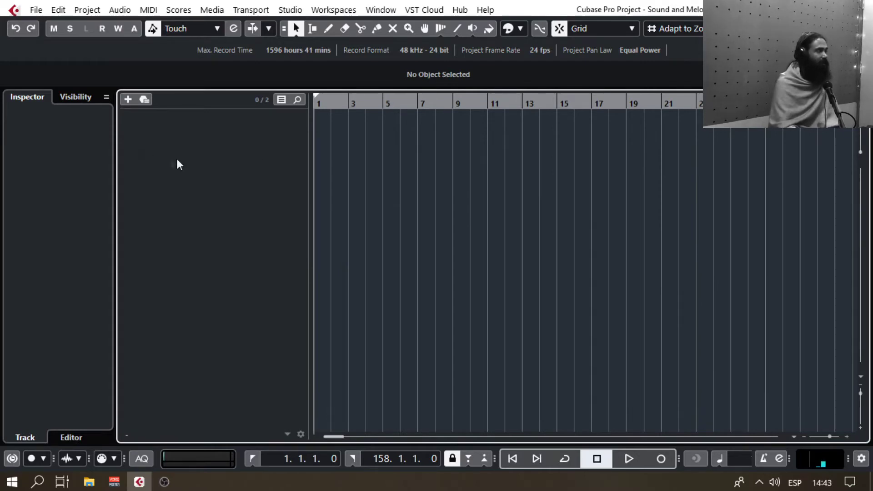
# - Start adding an audio track and review the hardware inputs available for it
pyautogui.rightClick(239, 138)
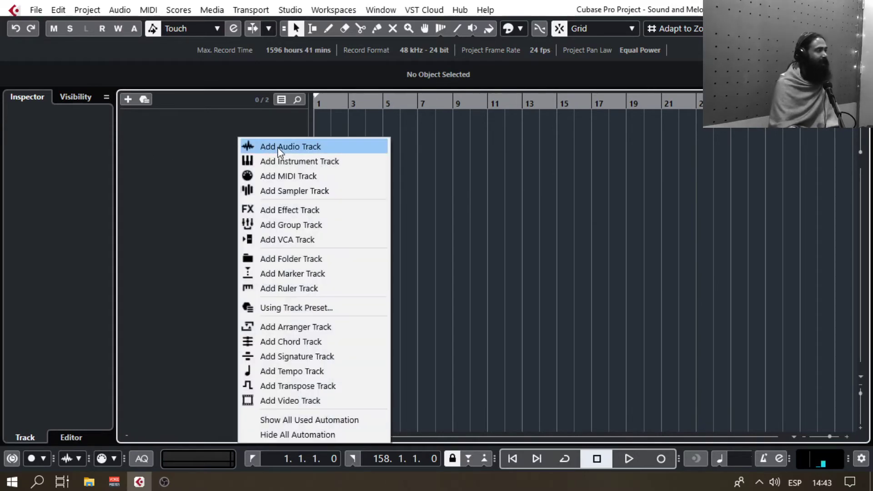
pyautogui.click(278, 148)
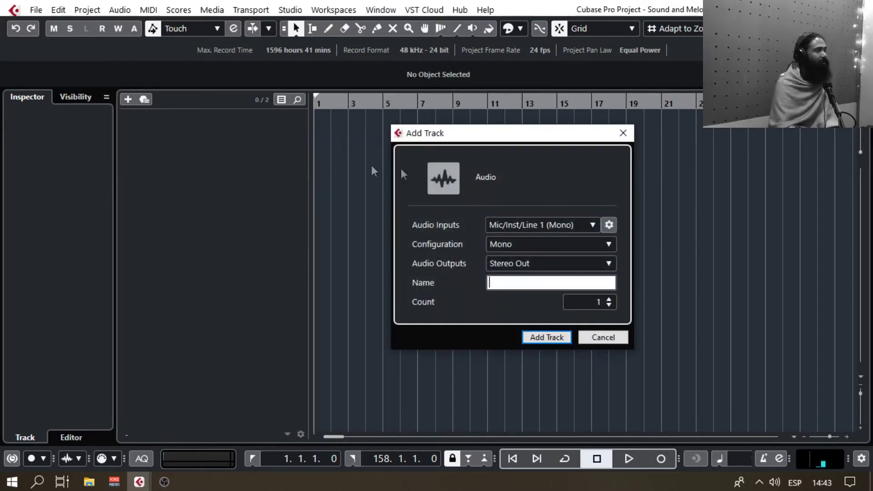
pyautogui.click(551, 227)
pyautogui.click(590, 226)
pyautogui.click(590, 226)
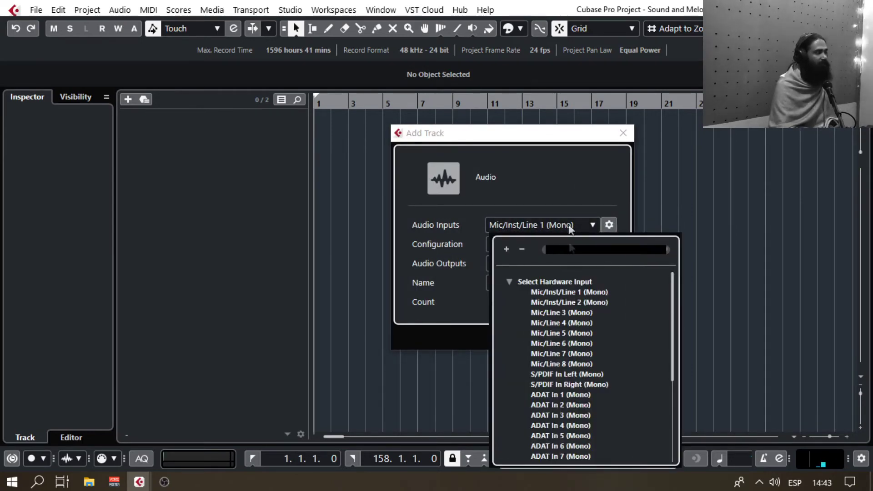
pyautogui.click(550, 223)
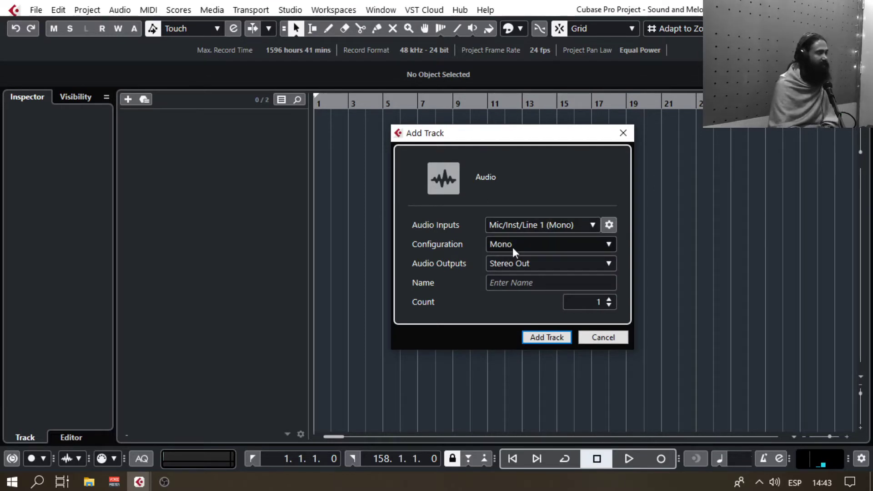
# - Keep the new audio track's configuration as Mono, name it Vocal and add it to the project
pyautogui.click(609, 244)
pyautogui.click(514, 178)
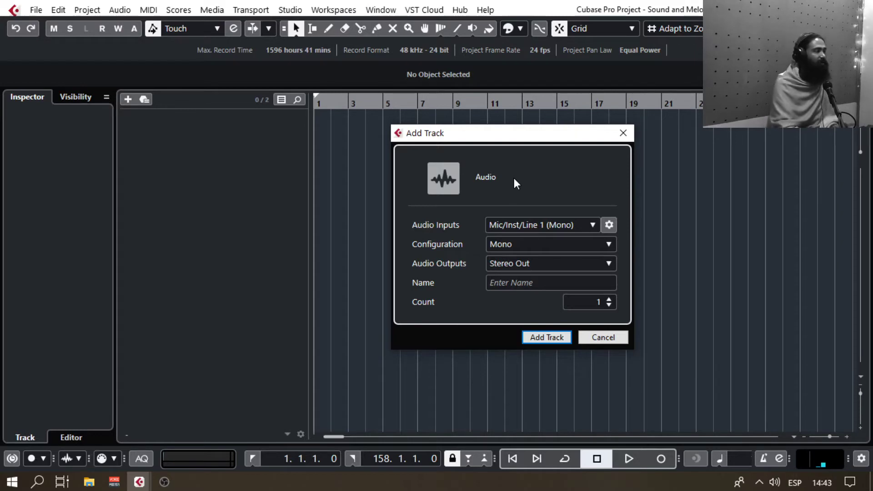
pyautogui.click(581, 244)
pyautogui.click(581, 245)
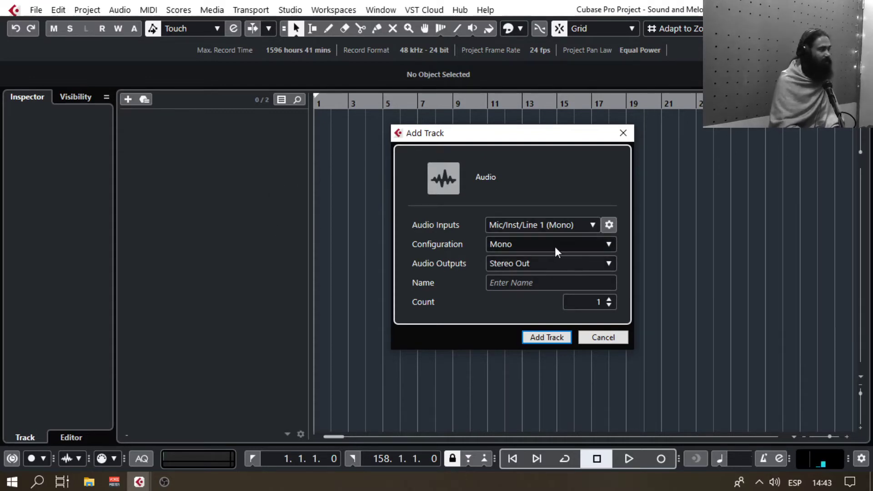
pyautogui.click(546, 284)
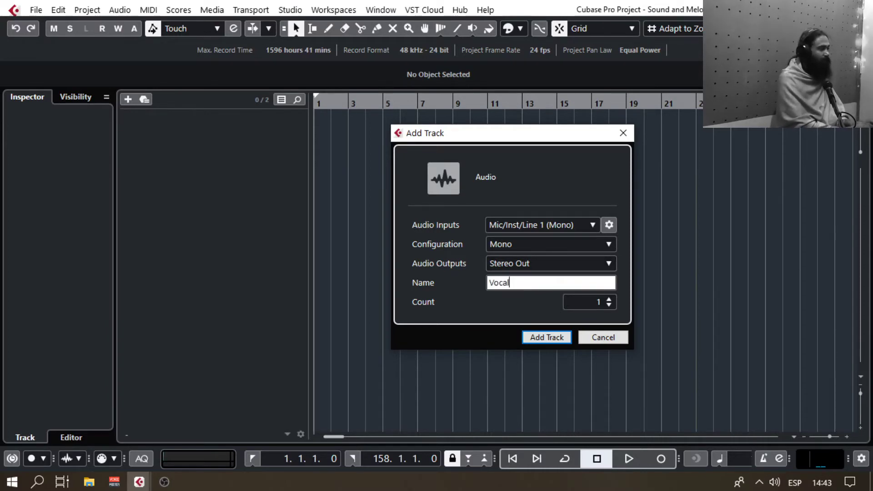
pyautogui.click(541, 337)
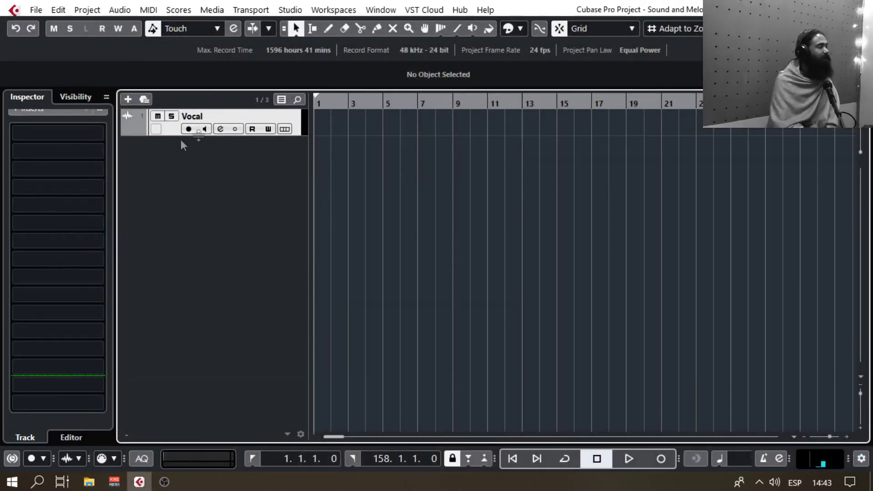
# - Expand the Vocal track's basic settings in the Inspector and view its input routing options
pyautogui.click(76, 96)
pyautogui.click(39, 97)
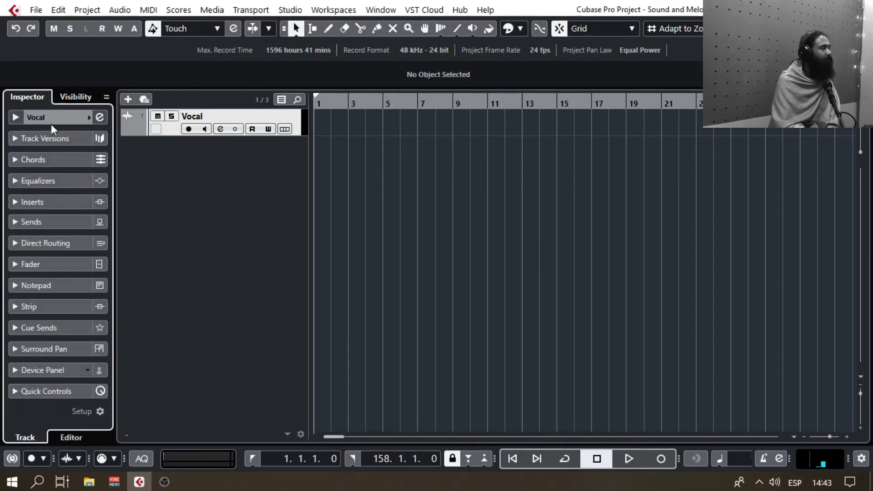
pyautogui.click(39, 116)
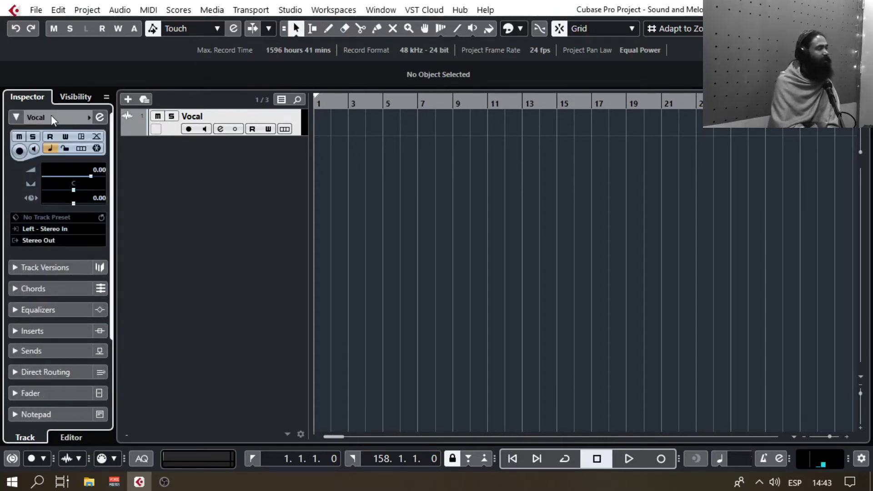
pyautogui.click(53, 226)
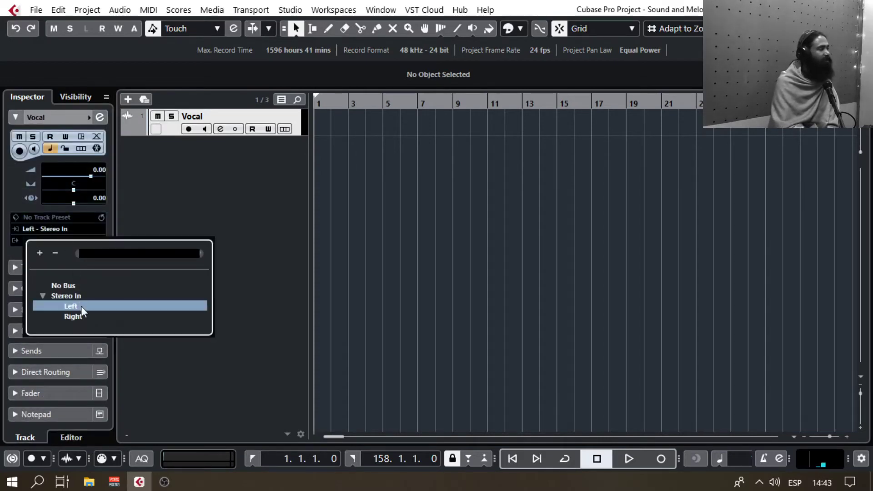
pyautogui.click(190, 170)
# - Monitor the Vocal track and route its input to the Right channel of Stereo In
pyautogui.click(208, 129)
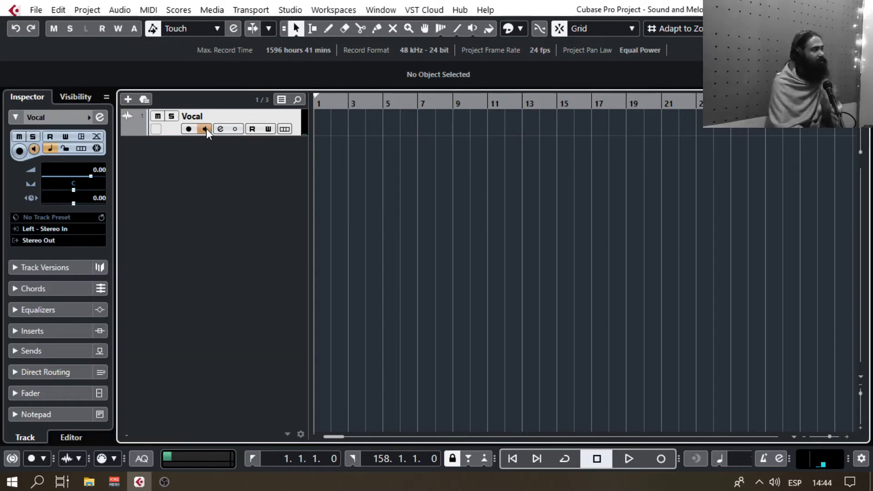
pyautogui.click(51, 230)
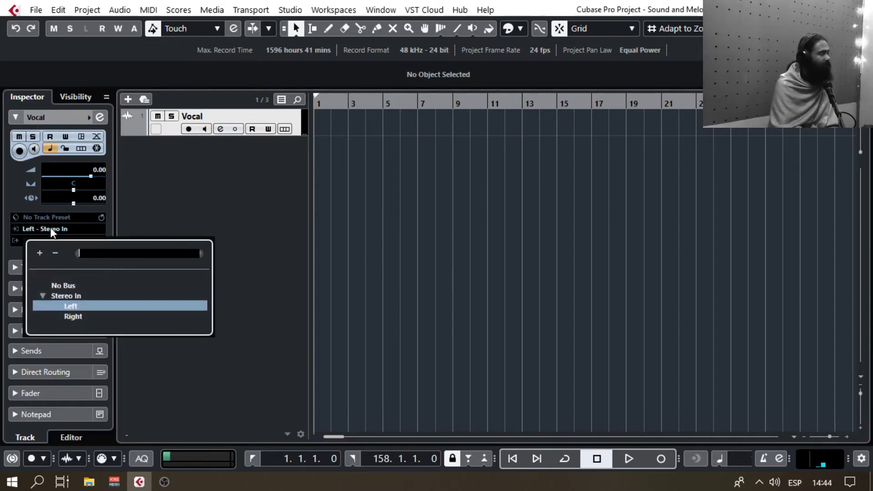
pyautogui.click(77, 315)
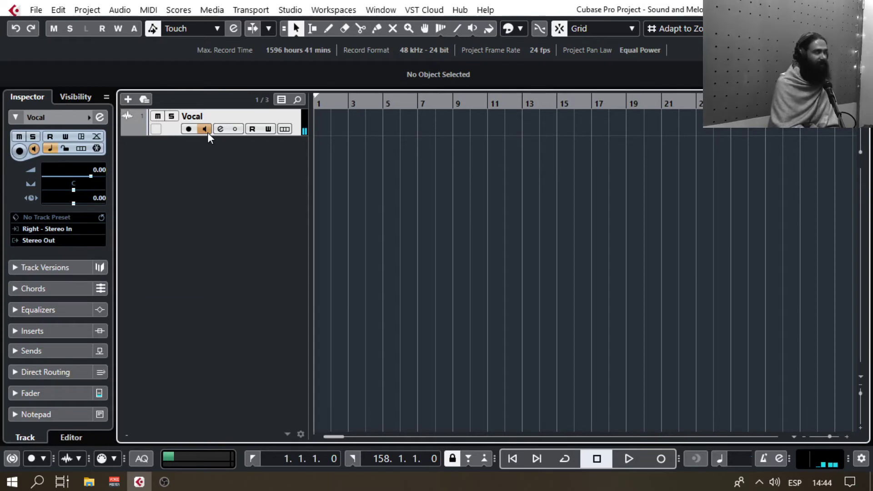
# - Enlarge the Vocal track's height and check its live input level in the MixConsole, ending with monitoring switched off
pyautogui.moveTo(207, 135); pyautogui.dragTo(215, 212)
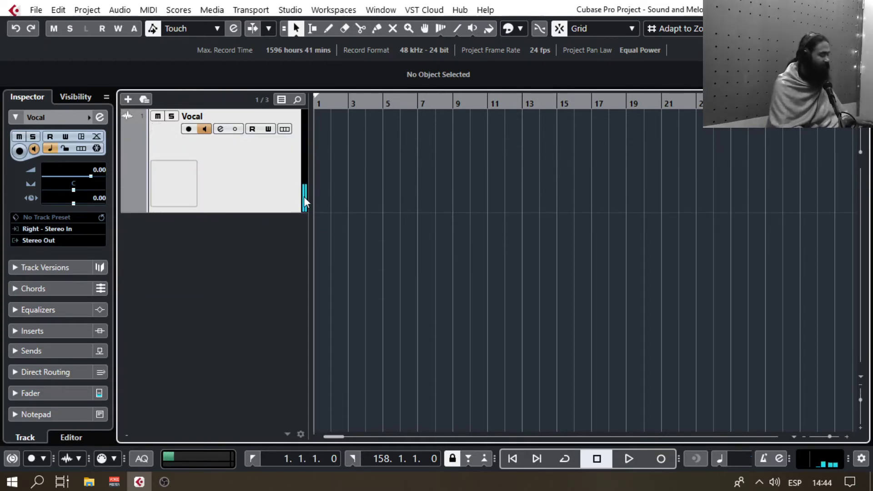
pyautogui.press('F3')
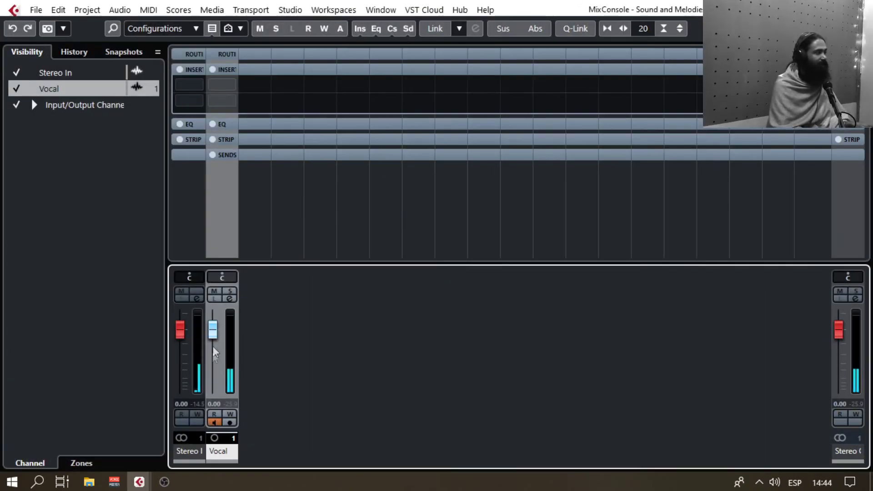
pyautogui.press('F3')
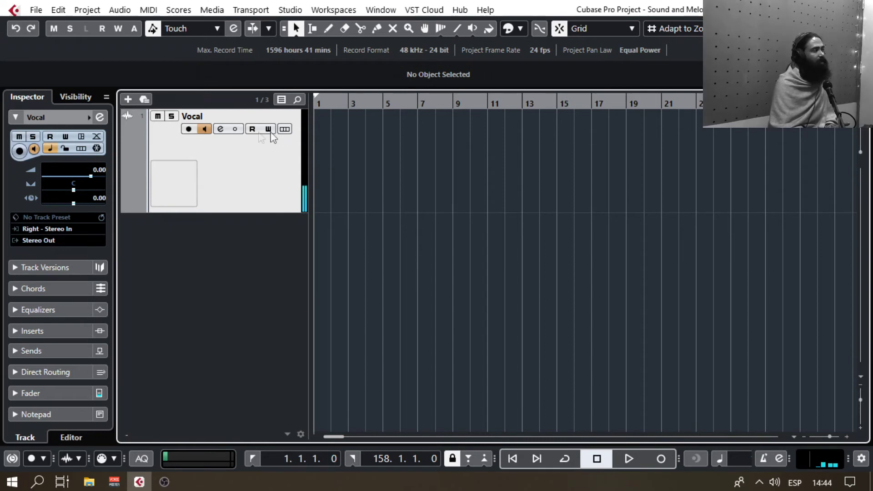
pyautogui.click(204, 129)
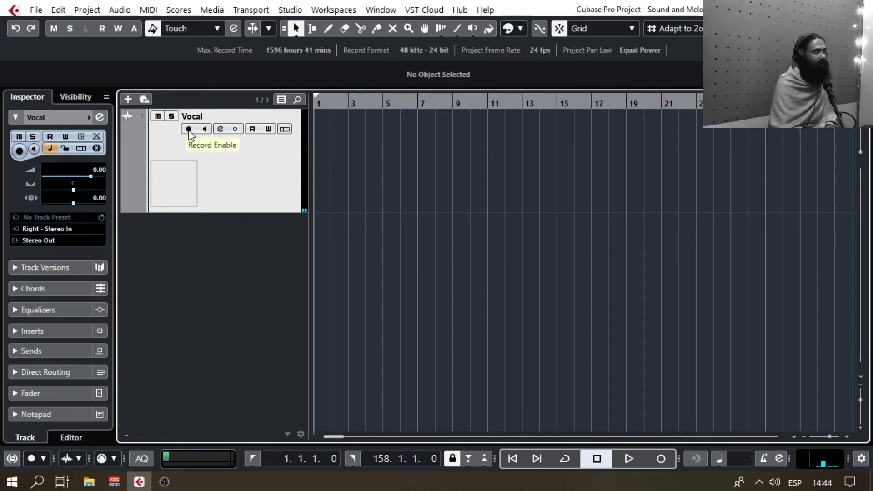
# - Try out record enable and monitoring on the Vocal track, switching each on and back off
pyautogui.click(189, 131)
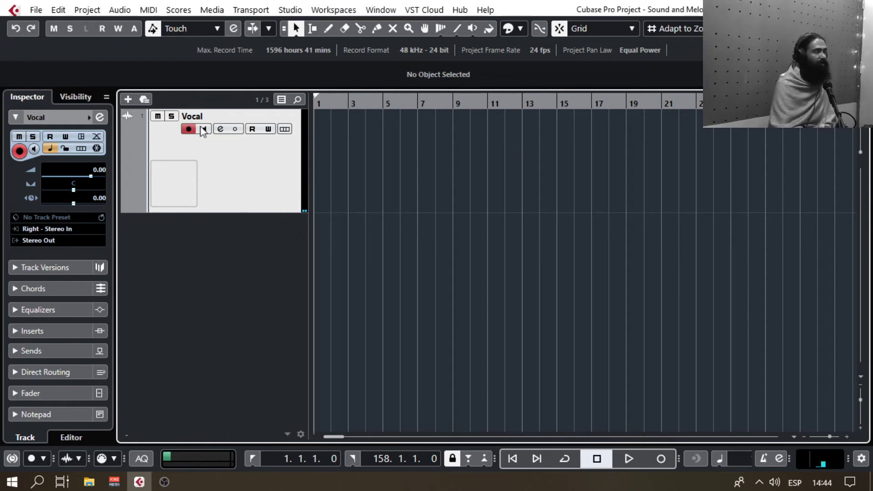
pyautogui.click(190, 131)
pyautogui.click(205, 131)
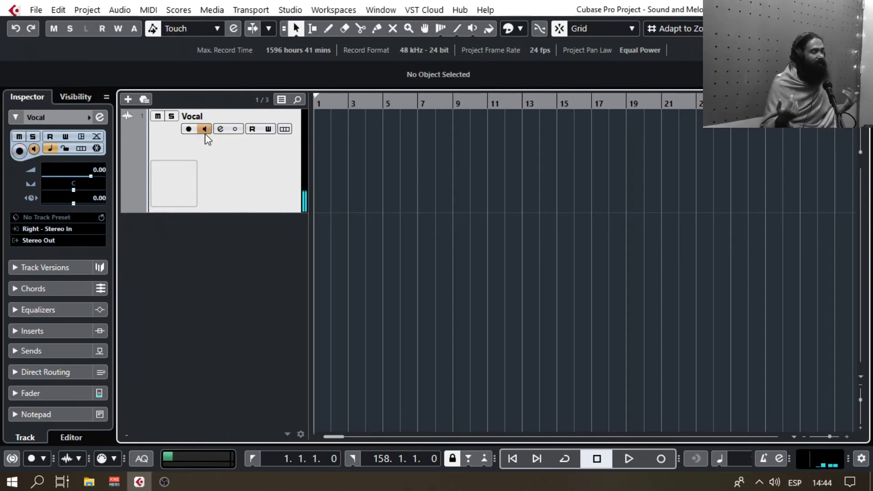
pyautogui.click(205, 129)
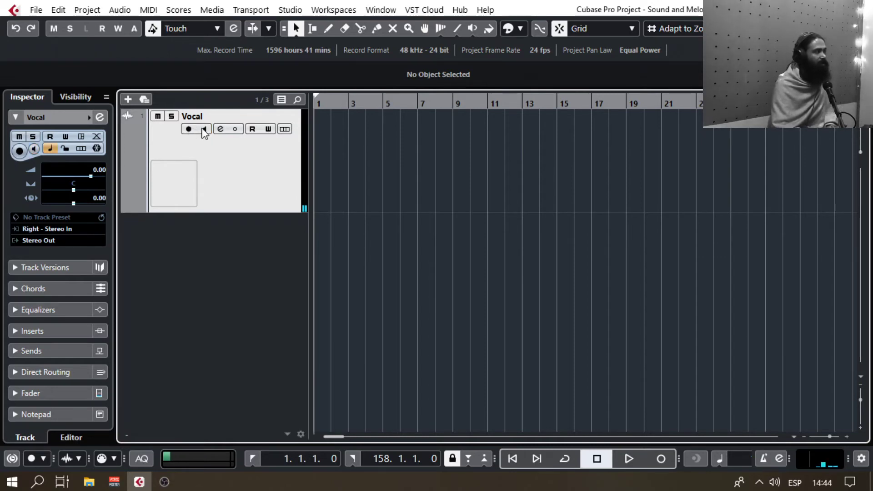
# - Examine the Vocal track's channel settings, covering the inserts, strip, channel strip, equalizer, sends and cue sends
pyautogui.click(221, 130)
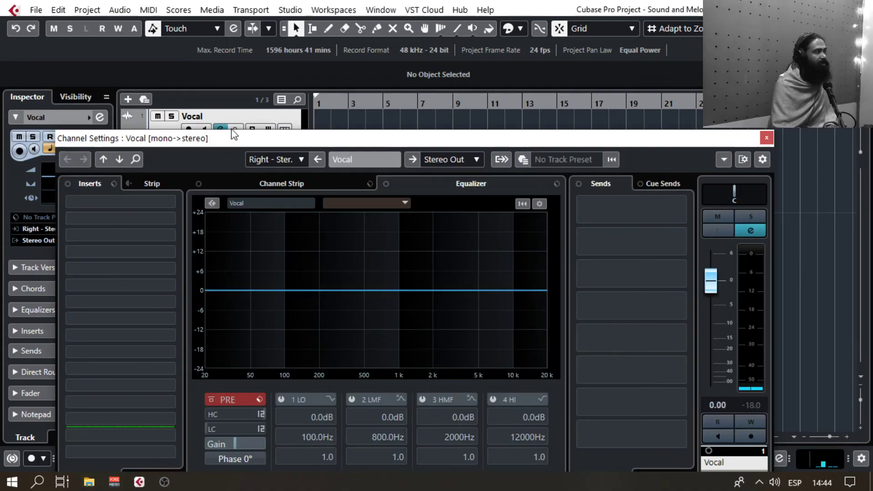
pyautogui.moveTo(245, 141); pyautogui.dragTo(272, 62)
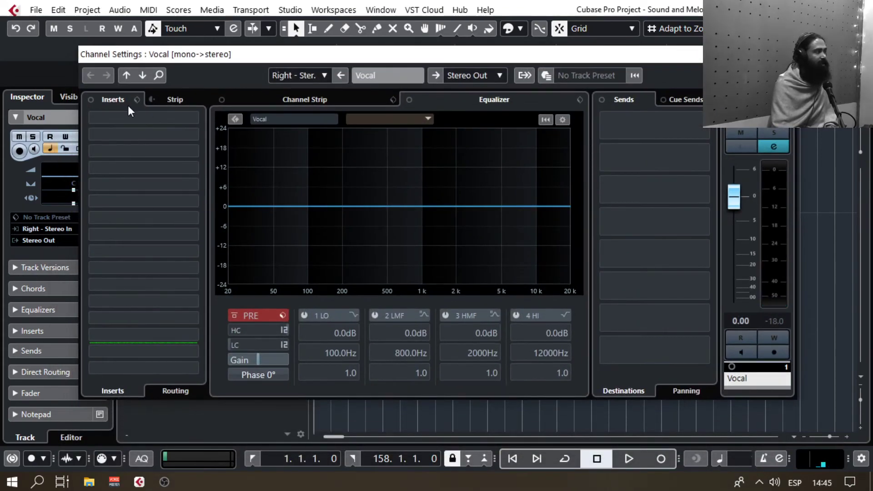
pyautogui.click(179, 101)
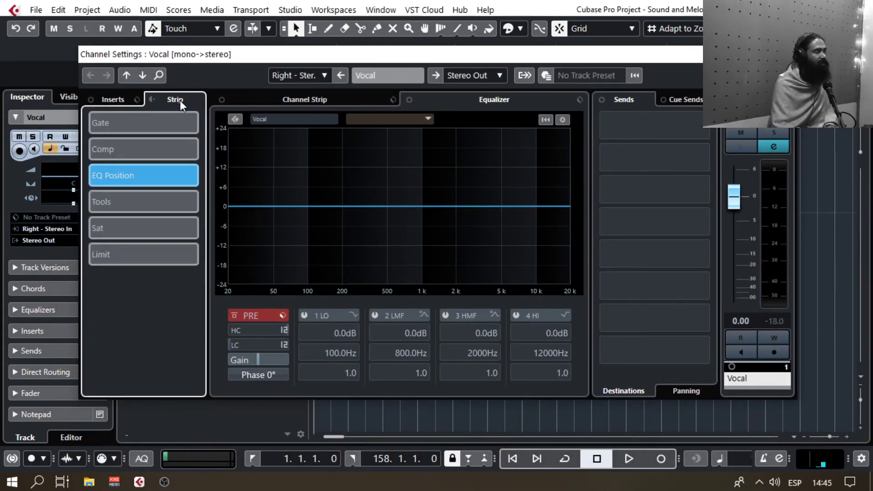
pyautogui.click(274, 97)
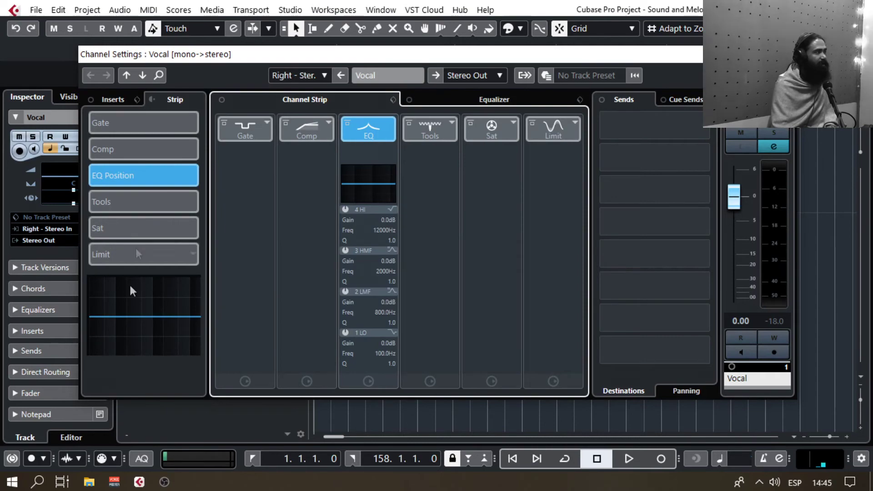
pyautogui.click(116, 99)
pyautogui.click(489, 100)
pyautogui.click(619, 108)
pyautogui.click(678, 98)
pyautogui.click(631, 99)
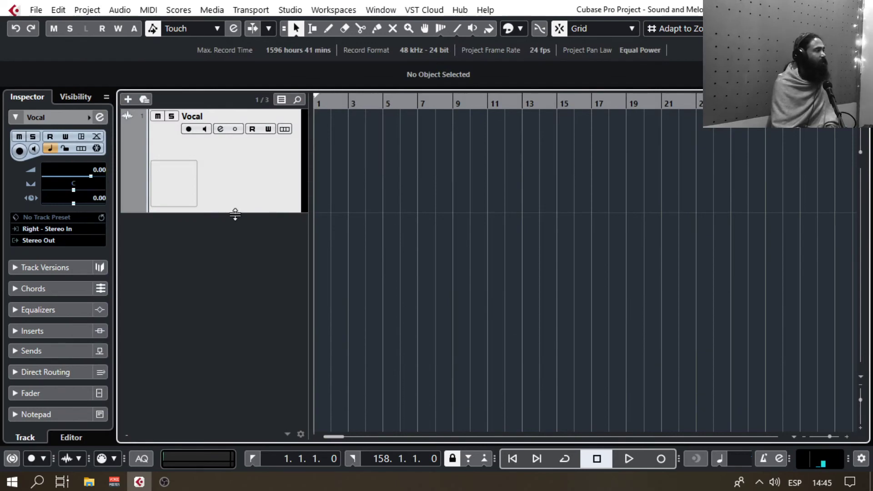
# - Reduce the Vocal track's height and record-enable it to capture a take of about two bars near the project start
pyautogui.moveTo(235, 213); pyautogui.dragTo(232, 188)
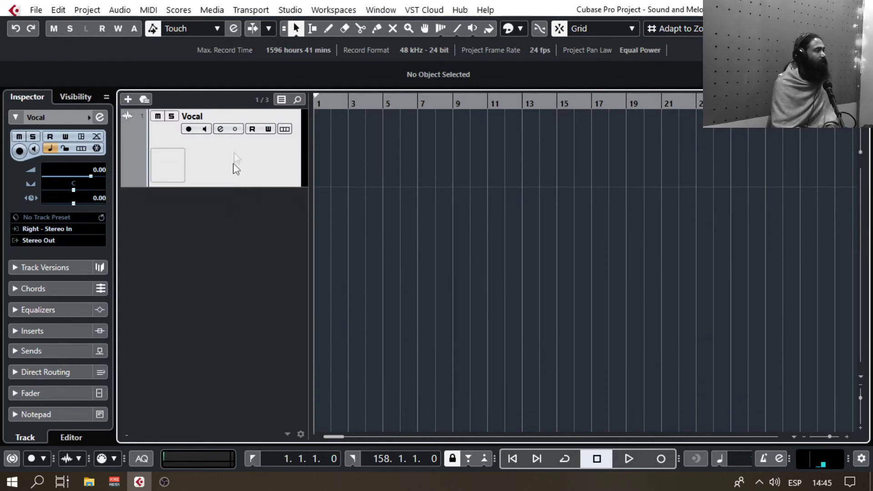
pyautogui.click(189, 129)
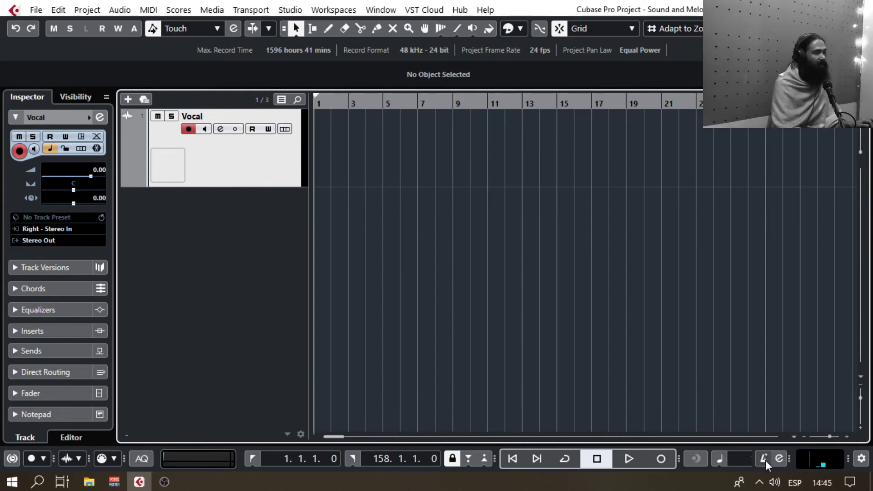
pyautogui.moveTo(300, 116); pyautogui.dragTo(282, 156)
pyautogui.press('KP_Multiply')
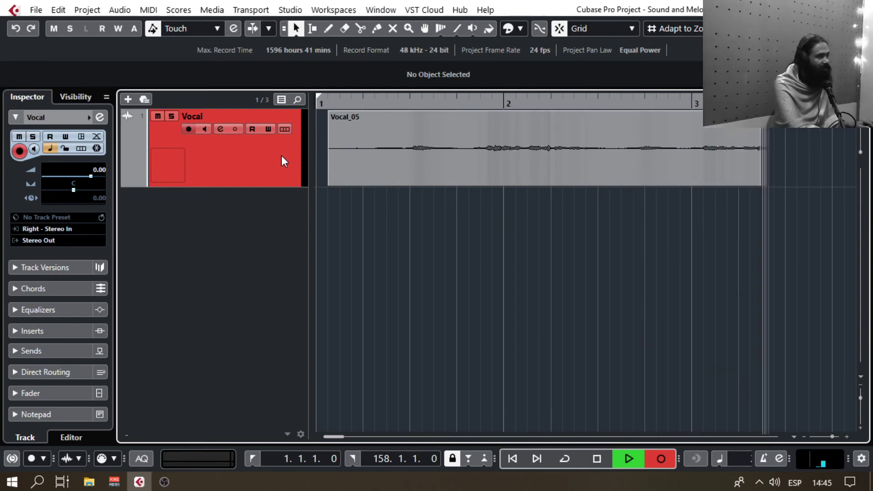
pyautogui.press('space')
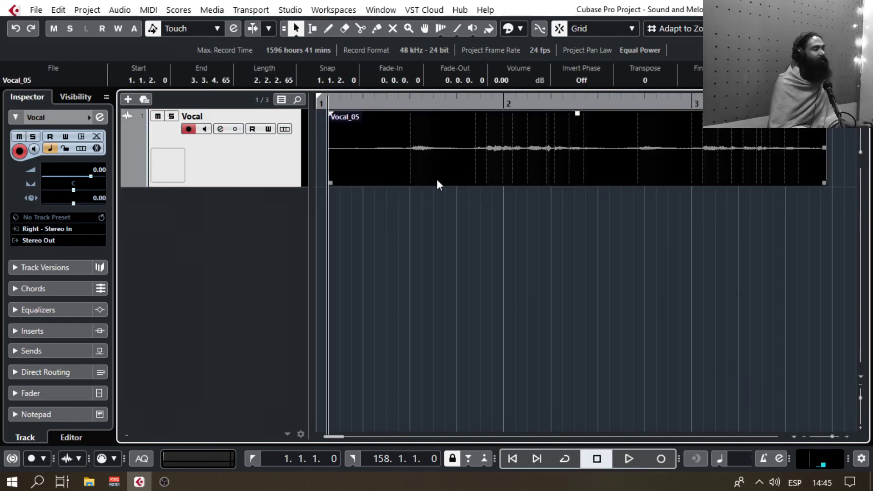
# - Show the whole recorded take on the Vocal track, select its event and try out the waveform's vertical magnification
pyautogui.press('g')
pyautogui.click(605, 144)
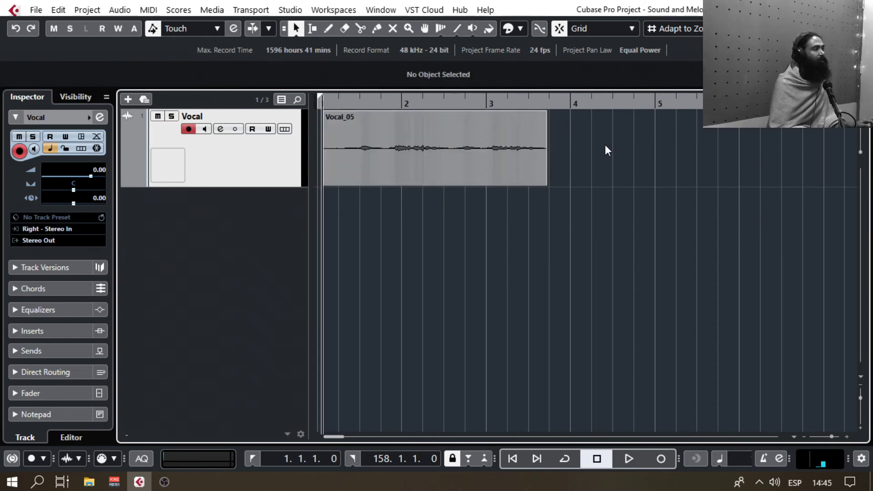
pyautogui.click(503, 162)
pyautogui.click(580, 165)
pyautogui.click(519, 155)
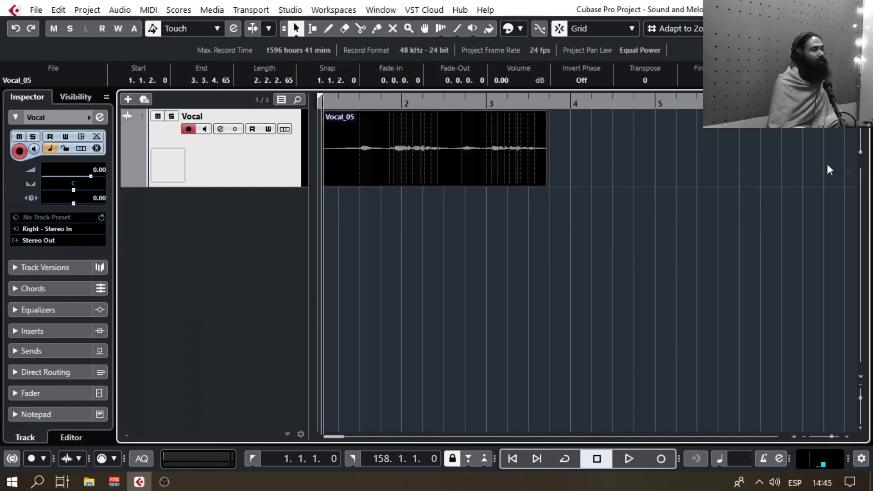
pyautogui.moveTo(861, 152); pyautogui.dragTo(863, 157)
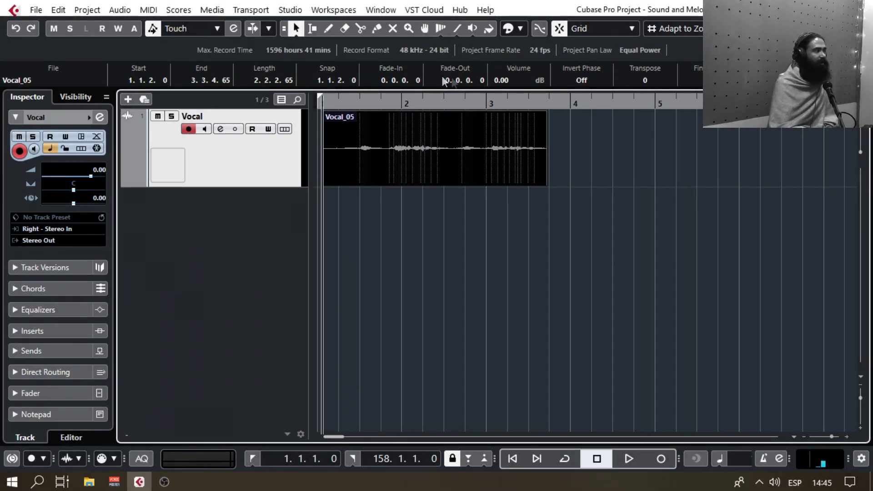
# - Try out a volume change on the recorded vocal event
pyautogui.moveTo(508, 79); pyautogui.dragTo(512, 105)
pyautogui.click(569, 288)
pyautogui.click(498, 182)
# - Deselect the recorded vocal event and slightly increase the vertical magnification of its waveform
pyautogui.moveTo(862, 159)
pyautogui.mouseDown()
pyautogui.moveTo(861, 132)
pyautogui.moveTo(861, 151)
pyautogui.mouseUp()
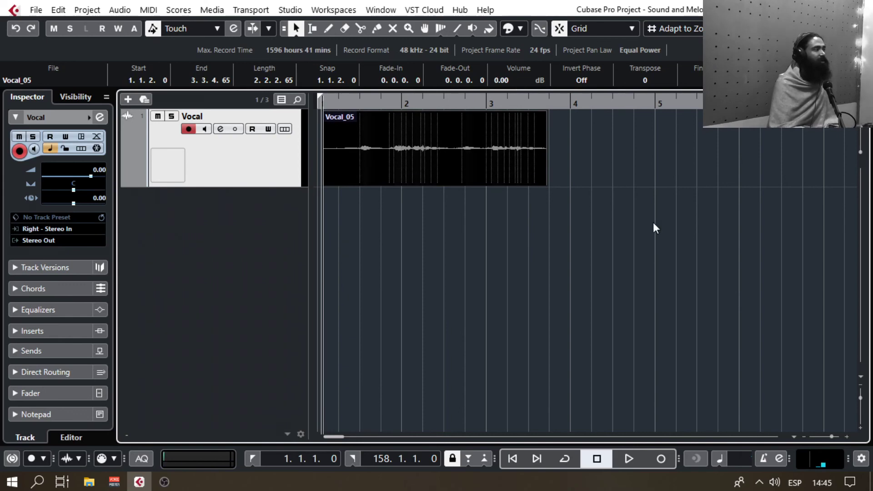
pyautogui.click(648, 158)
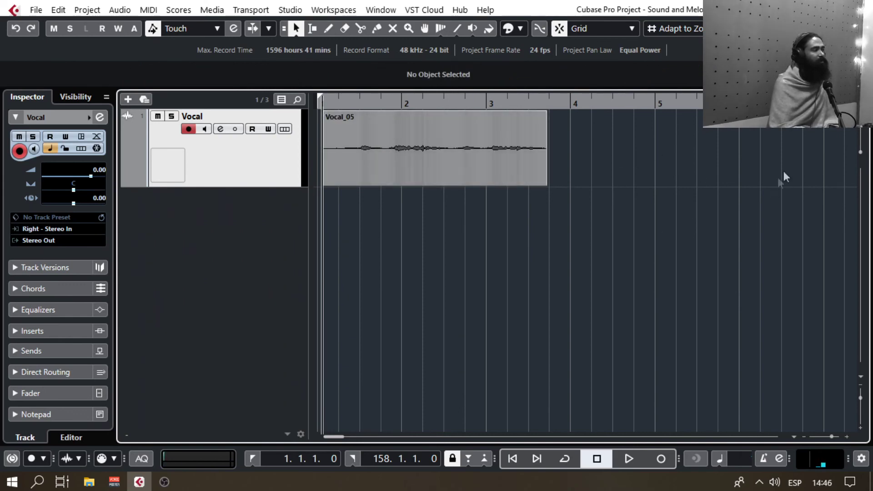
pyautogui.moveTo(863, 152); pyautogui.dragTo(863, 150)
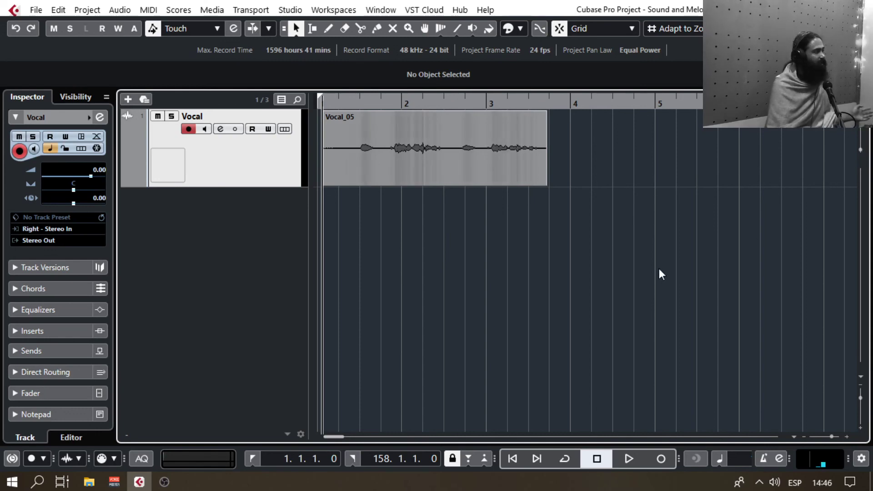